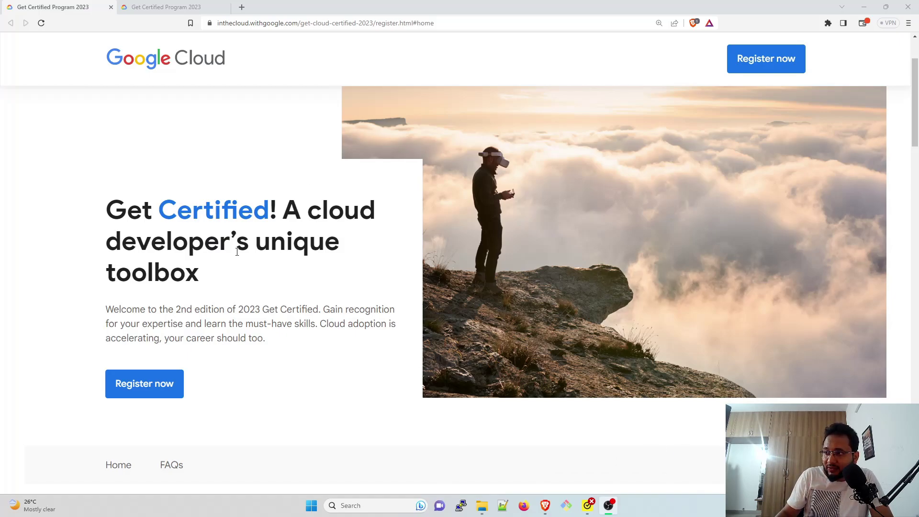
Read the 2nd edition welcome text on the landing page, highlighting it along the way
{"action": "left_click_drag", "start_coordinate": [148, 309], "coordinate": [322, 310]}
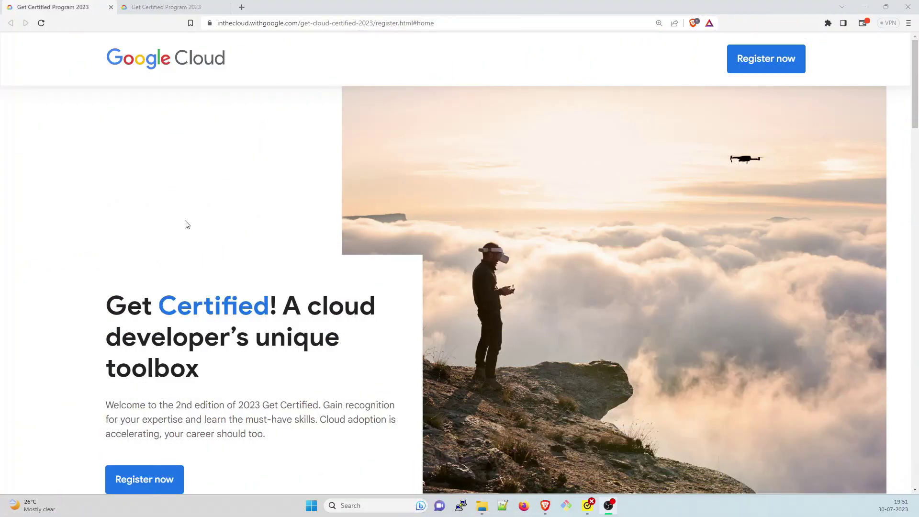
{"action": "scroll", "coordinate": [165, 227], "scroll_direction": "down", "scroll_amount": 1}
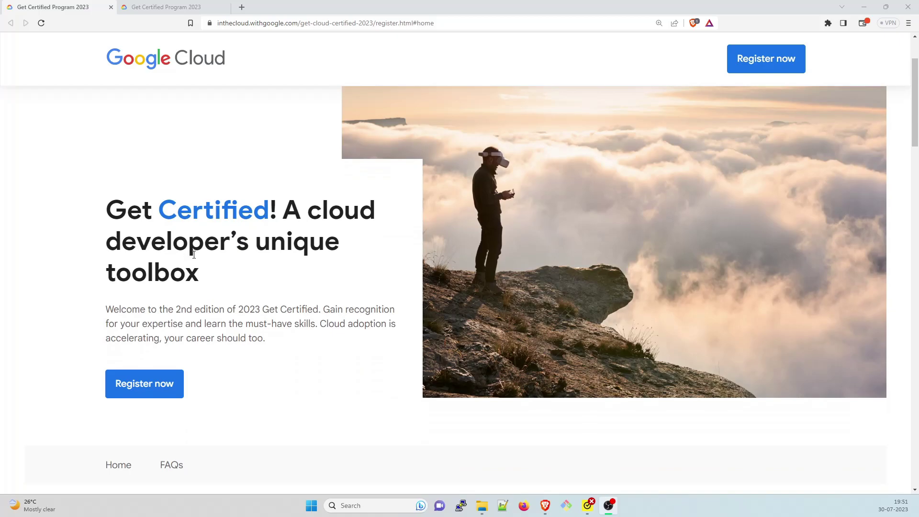
{"action": "left_click_drag", "start_coordinate": [135, 310], "coordinate": [319, 311]}
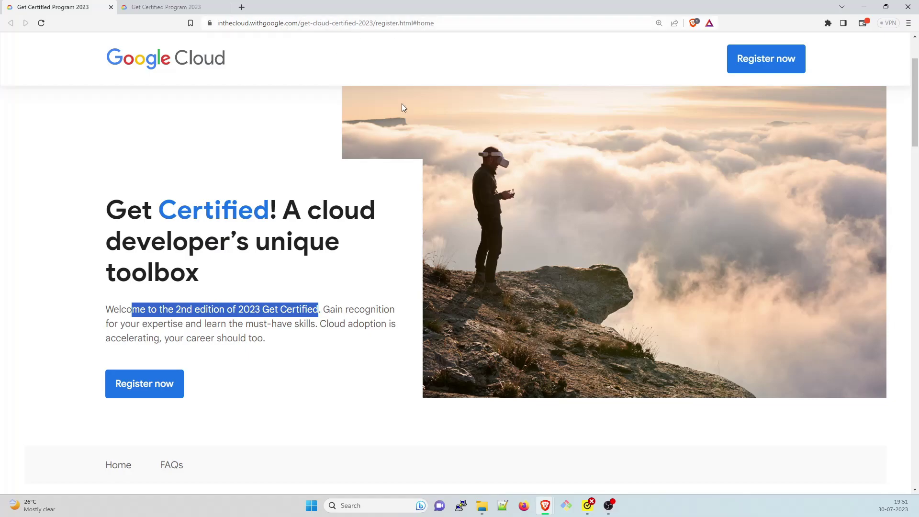
{"action": "left_click", "coordinate": [215, 336]}
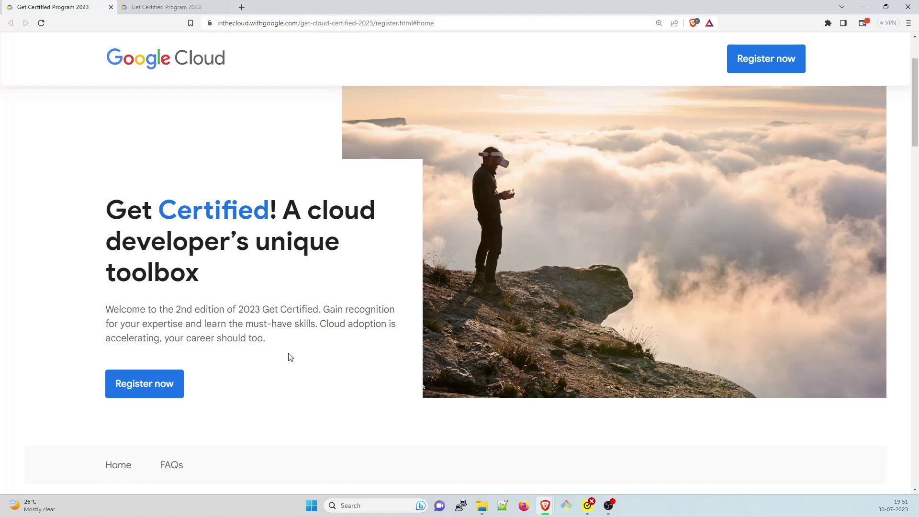
{"action": "scroll", "coordinate": [295, 343], "scroll_direction": "down", "scroll_amount": 4}
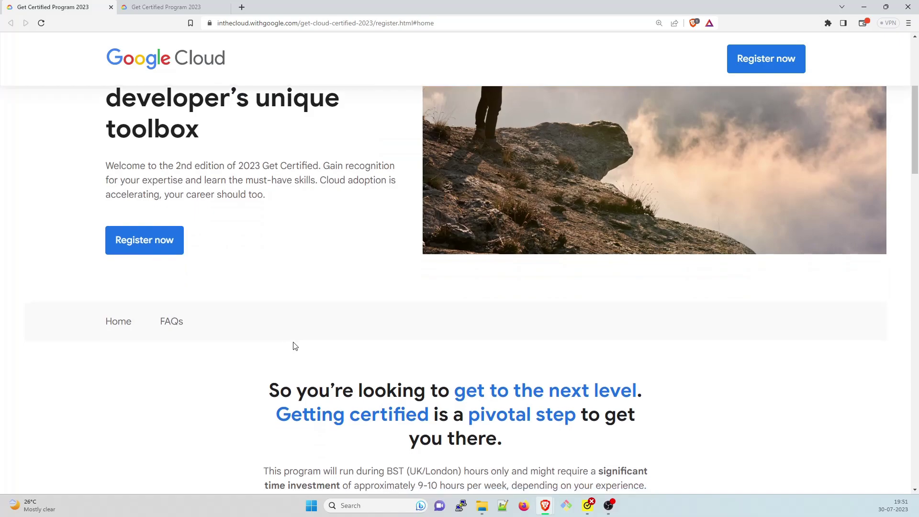
{"action": "scroll", "coordinate": [294, 342], "scroll_direction": "down", "scroll_amount": 2}
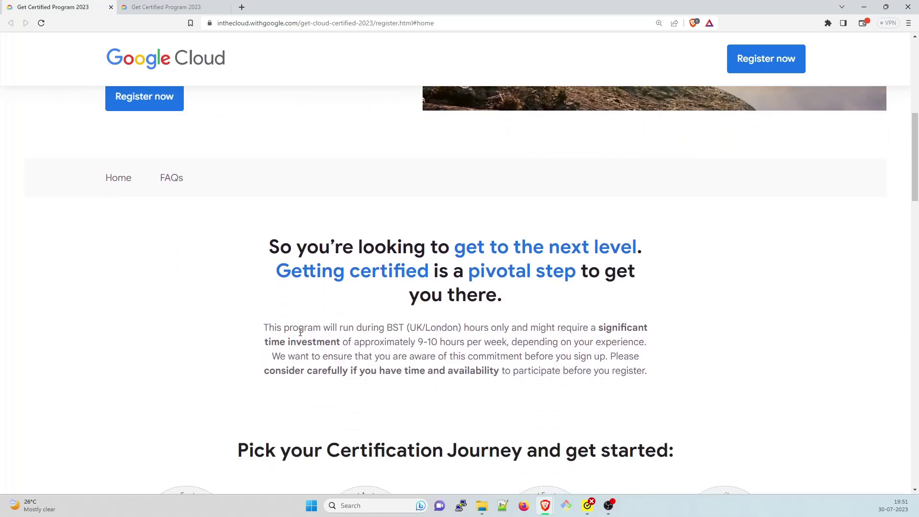
{"action": "scroll", "coordinate": [294, 335], "scroll_direction": "down", "scroll_amount": 1}
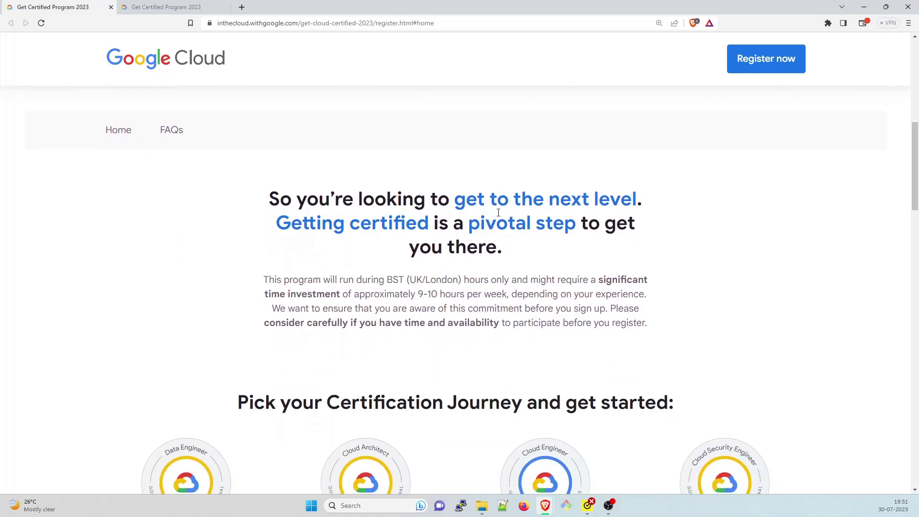
Read the 'next level' section, highlighting the UK/London hours note and the 9-10 hours weekly commitment
{"action": "left_click_drag", "start_coordinate": [499, 212], "coordinate": [566, 200]}
{"action": "left_click", "coordinate": [557, 250]}
{"action": "left_click_drag", "start_coordinate": [411, 281], "coordinate": [452, 280]}
{"action": "left_click", "coordinate": [542, 281]}
{"action": "left_click_drag", "start_coordinate": [313, 293], "coordinate": [403, 294]}
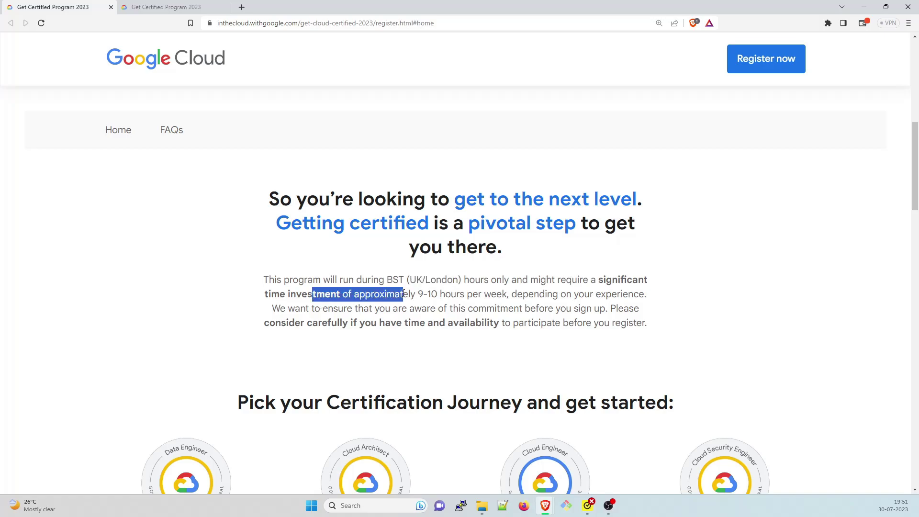
{"action": "left_click", "coordinate": [466, 305]}
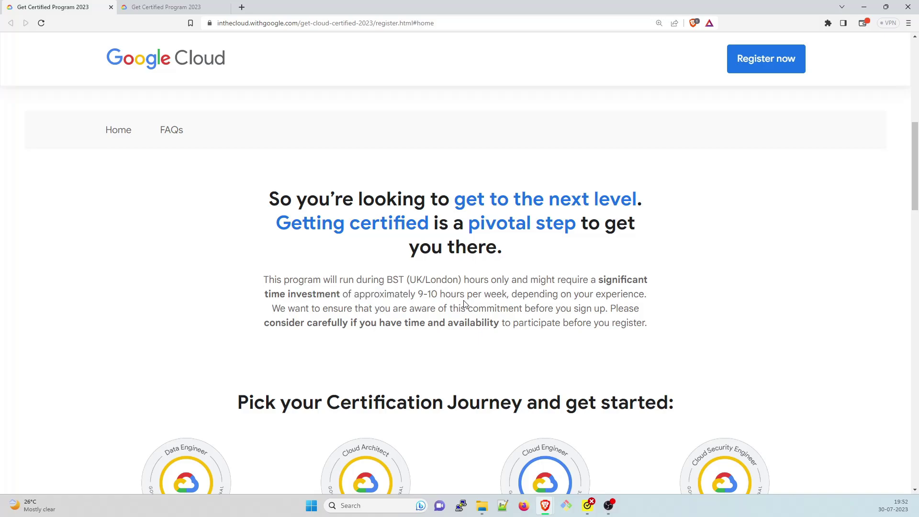
{"action": "left_click_drag", "start_coordinate": [419, 294], "coordinate": [463, 294]}
{"action": "left_click", "coordinate": [508, 304]}
{"action": "scroll", "coordinate": [571, 293], "scroll_direction": "down", "scroll_amount": 3}
{"action": "scroll", "coordinate": [571, 294], "scroll_direction": "down", "scroll_amount": 2}
{"action": "scroll", "coordinate": [571, 294], "scroll_direction": "down", "scroll_amount": 1}
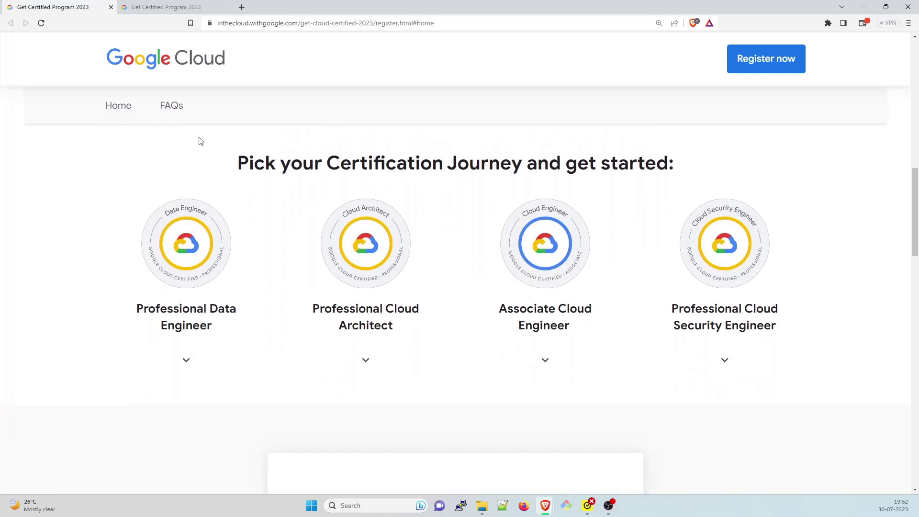
Read the Certification Journey heading and the Data Engineer title, highlighting them
{"action": "left_click_drag", "start_coordinate": [290, 163], "coordinate": [453, 162]}
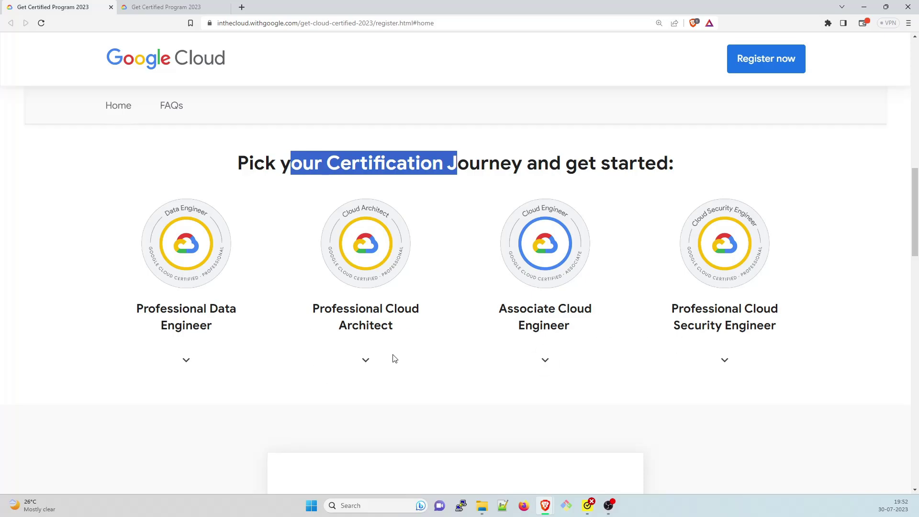
{"action": "left_click", "coordinate": [453, 265]}
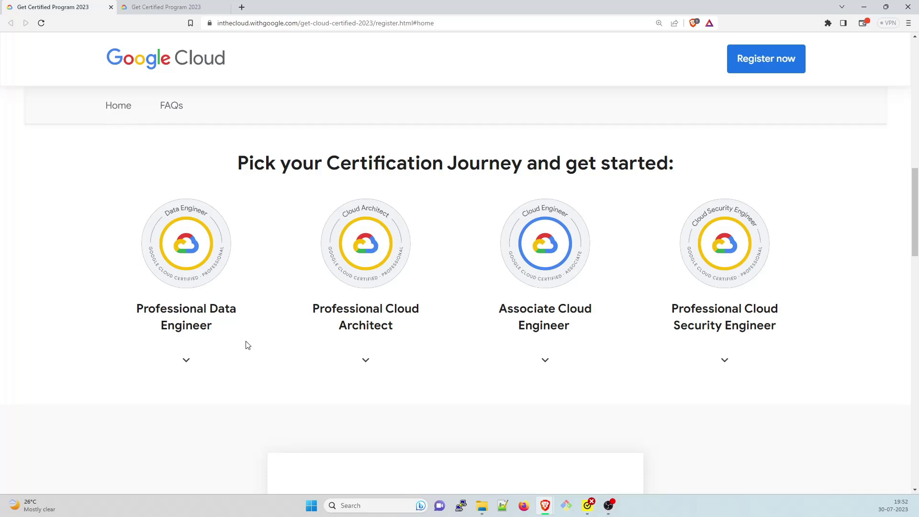
{"action": "left_click_drag", "start_coordinate": [207, 309], "coordinate": [230, 327]}
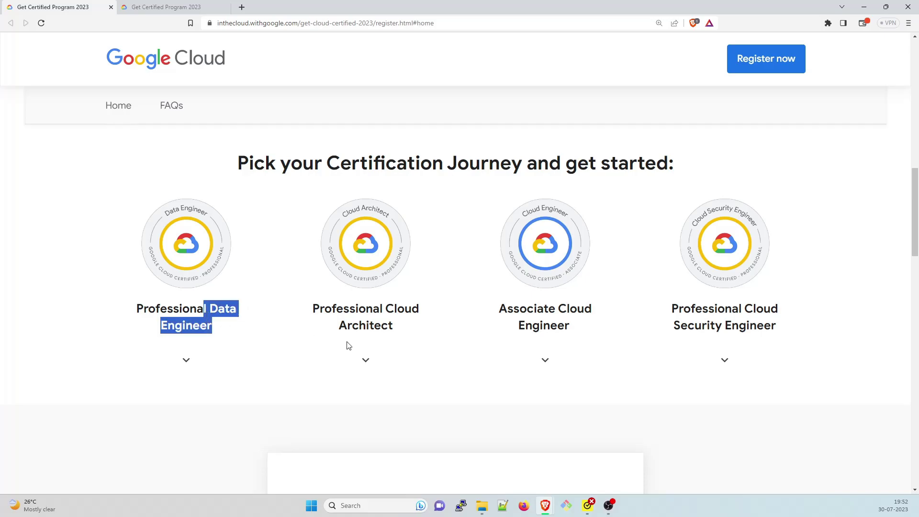
Expand the Security Engineer, Associate Cloud Engineer, Cloud Architect and Data Engineer descriptions
{"action": "left_click", "coordinate": [649, 284]}
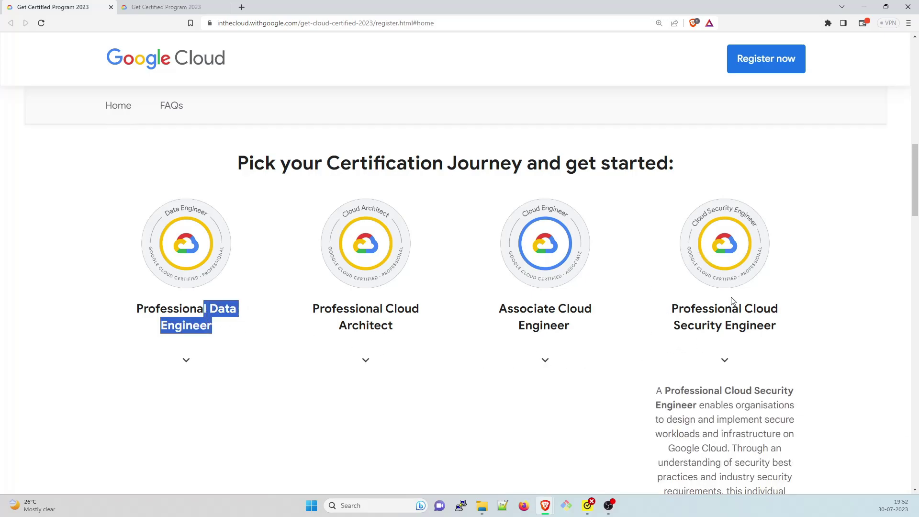
{"action": "scroll", "coordinate": [734, 299], "scroll_direction": "down", "scroll_amount": 2}
{"action": "left_click", "coordinate": [545, 216]}
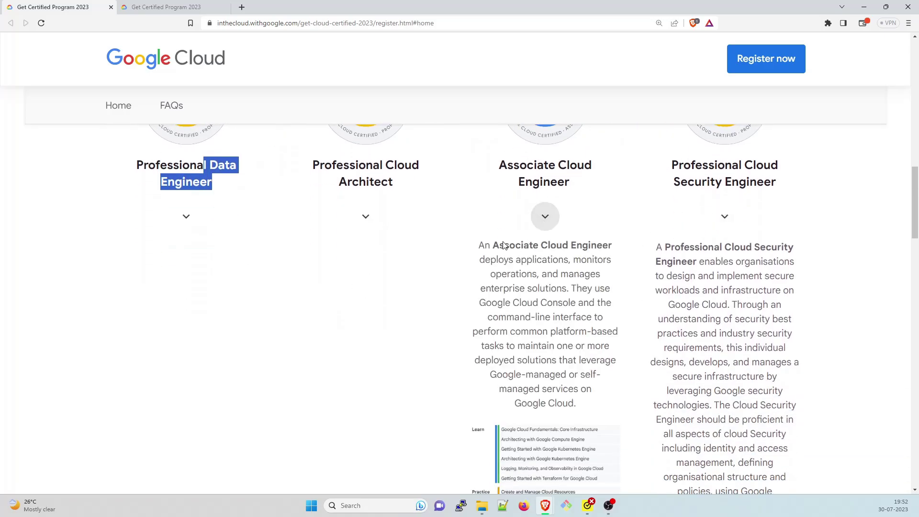
{"action": "left_click", "coordinate": [366, 216]}
{"action": "left_click", "coordinate": [186, 216]}
{"action": "scroll", "coordinate": [305, 262], "scroll_direction": "down", "scroll_amount": 1}
{"action": "scroll", "coordinate": [305, 262], "scroll_direction": "down", "scroll_amount": 1}
{"action": "scroll", "coordinate": [431, 356], "scroll_direction": "down", "scroll_amount": 1}
{"action": "scroll", "coordinate": [432, 356], "scroll_direction": "down", "scroll_amount": 1}
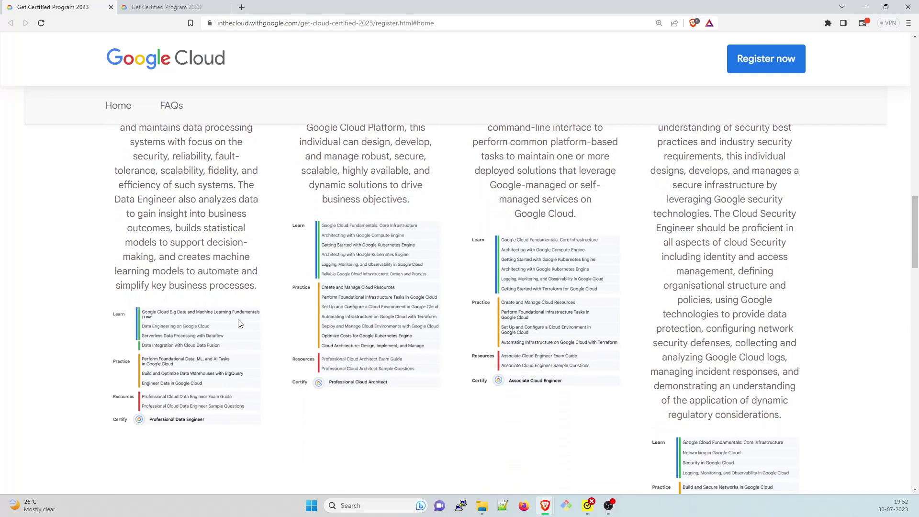
{"action": "scroll", "coordinate": [302, 341], "scroll_direction": "up", "scroll_amount": 1}
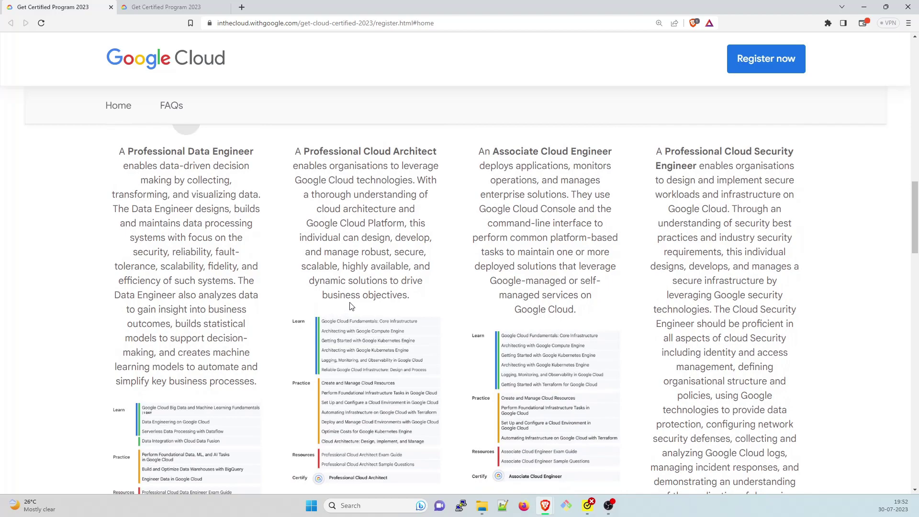
{"action": "scroll", "coordinate": [331, 312], "scroll_direction": "down", "scroll_amount": 2}
{"action": "scroll", "coordinate": [431, 302], "scroll_direction": "down", "scroll_amount": 3}
{"action": "scroll", "coordinate": [547, 297], "scroll_direction": "up", "scroll_amount": 5}
{"action": "scroll", "coordinate": [633, 306], "scroll_direction": "up", "scroll_amount": 3}
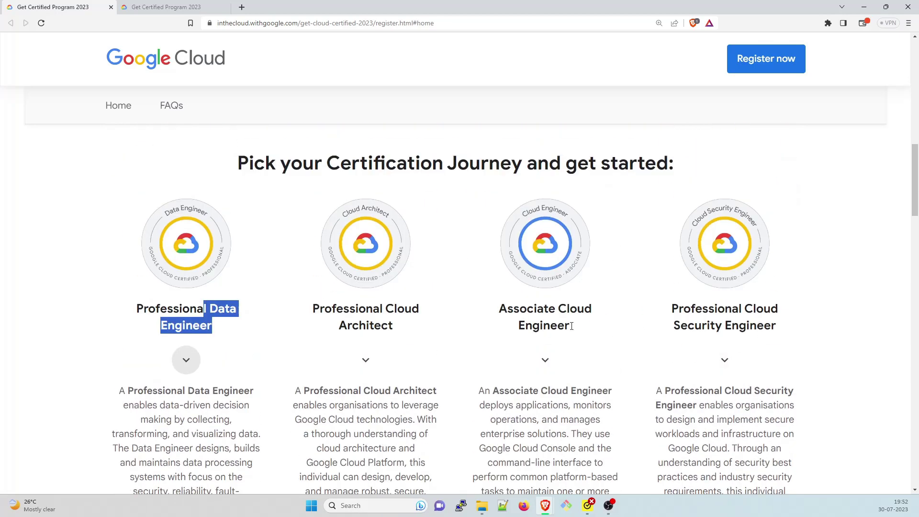
{"action": "scroll", "coordinate": [571, 326], "scroll_direction": "down", "scroll_amount": 4}
{"action": "scroll", "coordinate": [570, 325], "scroll_direction": "down", "scroll_amount": 4}
{"action": "scroll", "coordinate": [570, 326], "scroll_direction": "down", "scroll_amount": 4}
{"action": "scroll", "coordinate": [571, 330], "scroll_direction": "down", "scroll_amount": 3}
{"action": "scroll", "coordinate": [572, 330], "scroll_direction": "down", "scroll_amount": 2}
Autofill first and last name, then enter Freelancer as business and DevOps Consultant as job title
{"action": "left_click", "coordinate": [348, 178]}
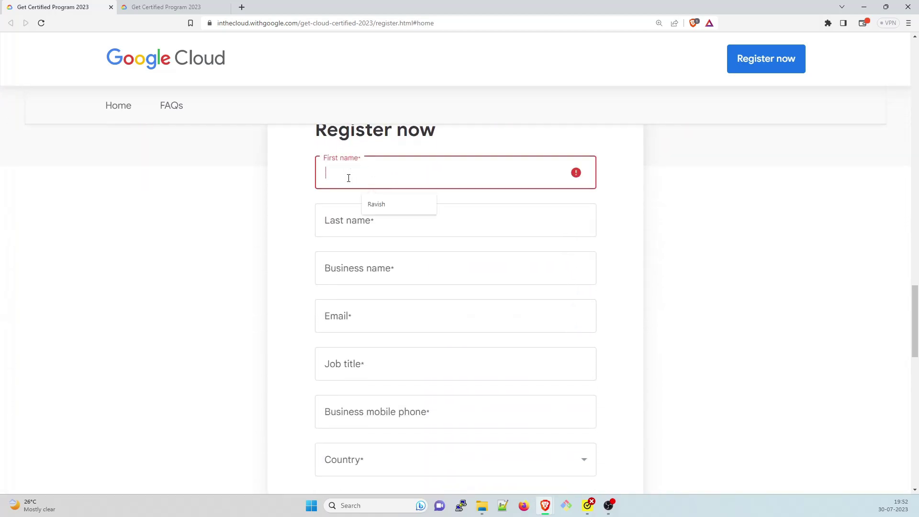
{"action": "left_click", "coordinate": [381, 204]}
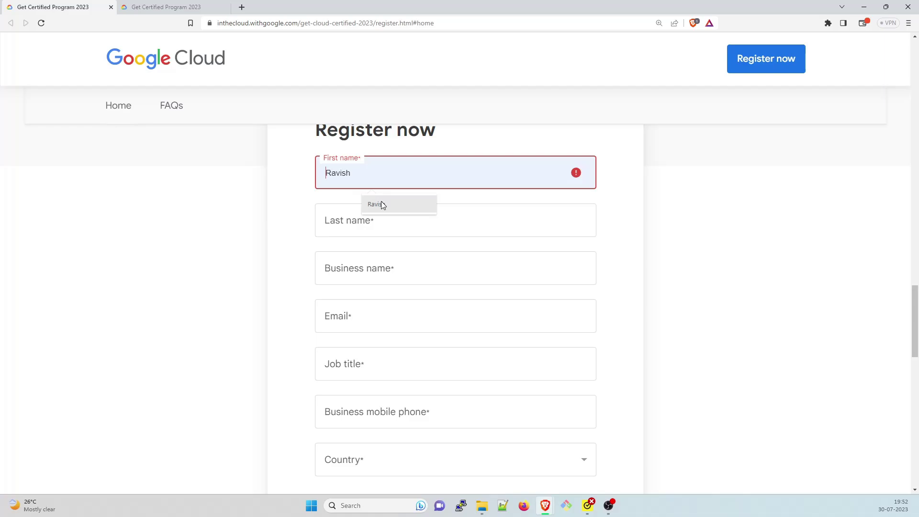
{"action": "left_click", "coordinate": [355, 222]}
{"action": "left_click", "coordinate": [381, 252]}
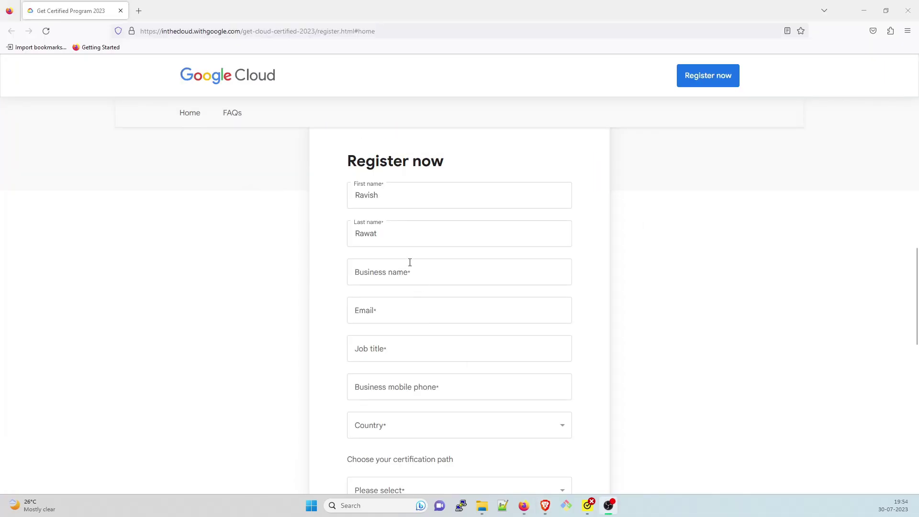
{"action": "left_click", "coordinate": [409, 272]}
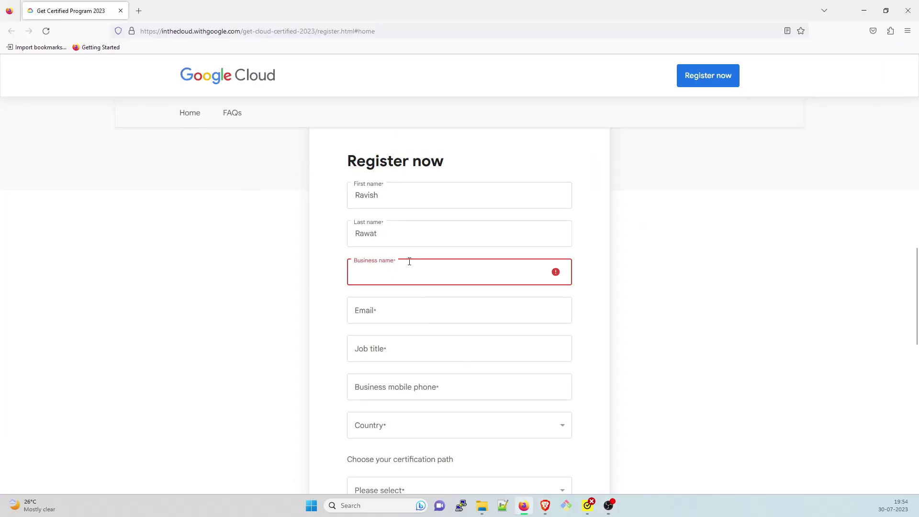
{"action": "type", "text": "Freelancer"}
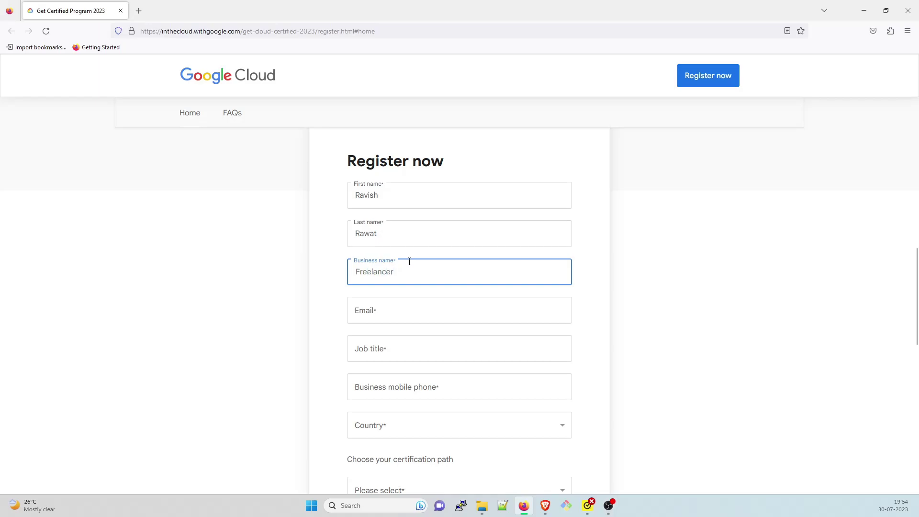
{"action": "key", "text": "ctrl+a"}
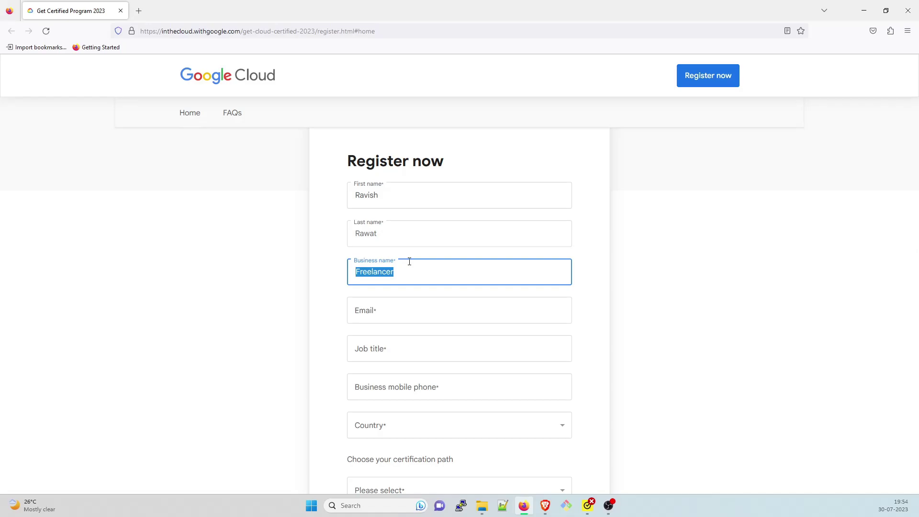
{"action": "left_click", "coordinate": [409, 261]}
{"action": "left_click", "coordinate": [404, 314]}
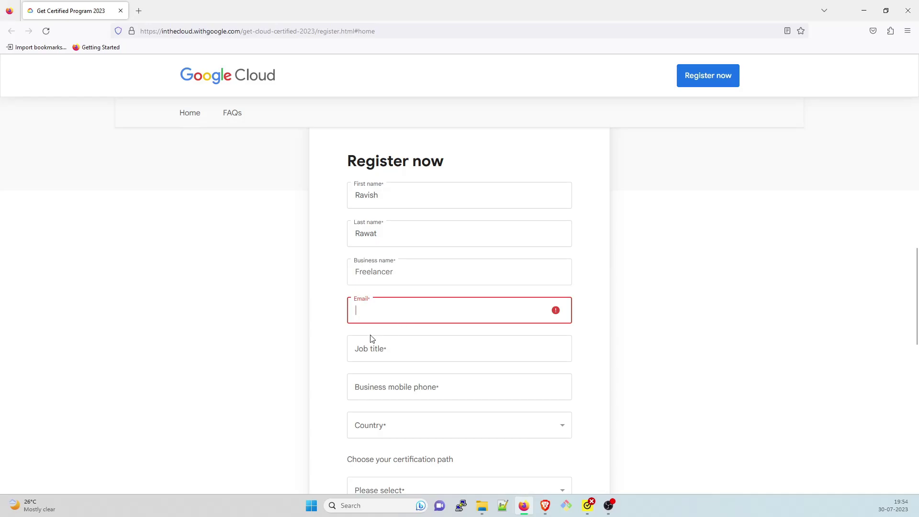
{"action": "left_click", "coordinate": [387, 346]}
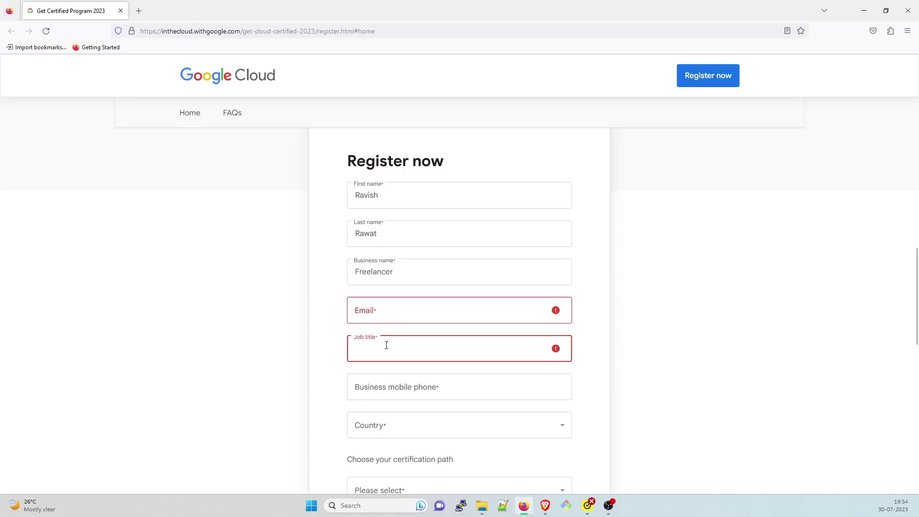
{"action": "type", "text": "DevOps Co"}
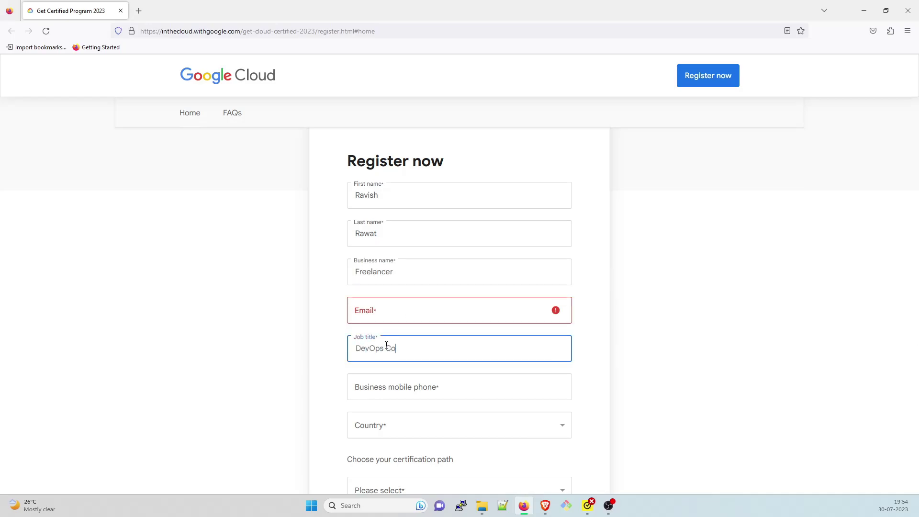
{"action": "type", "text": "nsultant"}
Choose India as country, enter Bangalore as city, and select the Professional Security Engineer path
{"action": "left_click", "coordinate": [407, 388]}
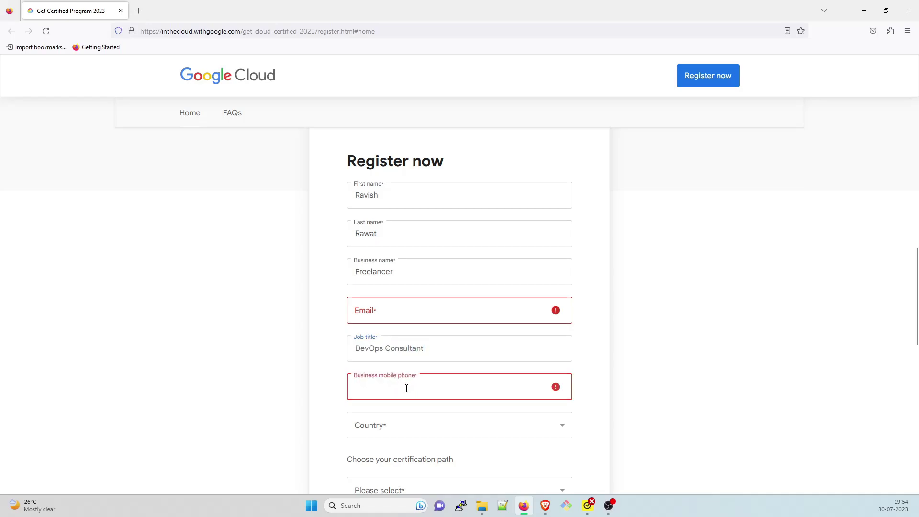
{"action": "left_click", "coordinate": [392, 436]}
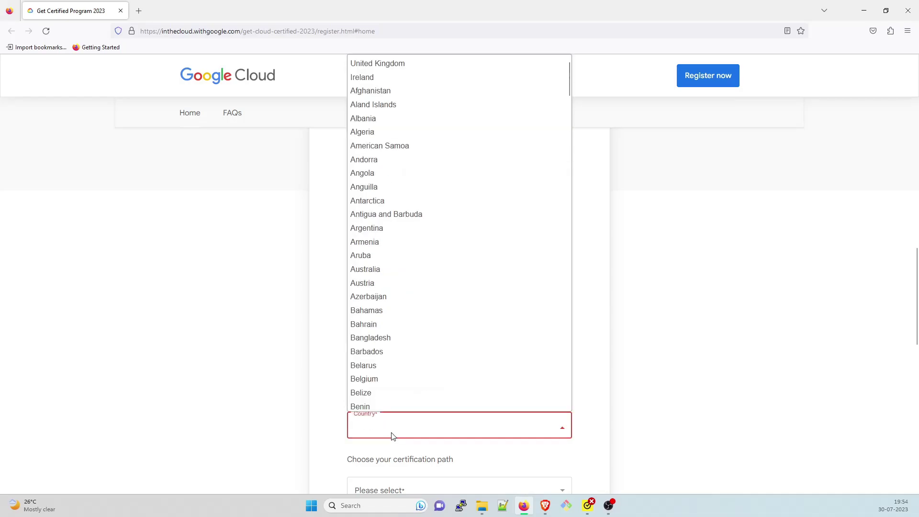
{"action": "type", "text": "in"}
{"action": "key", "text": "Return"}
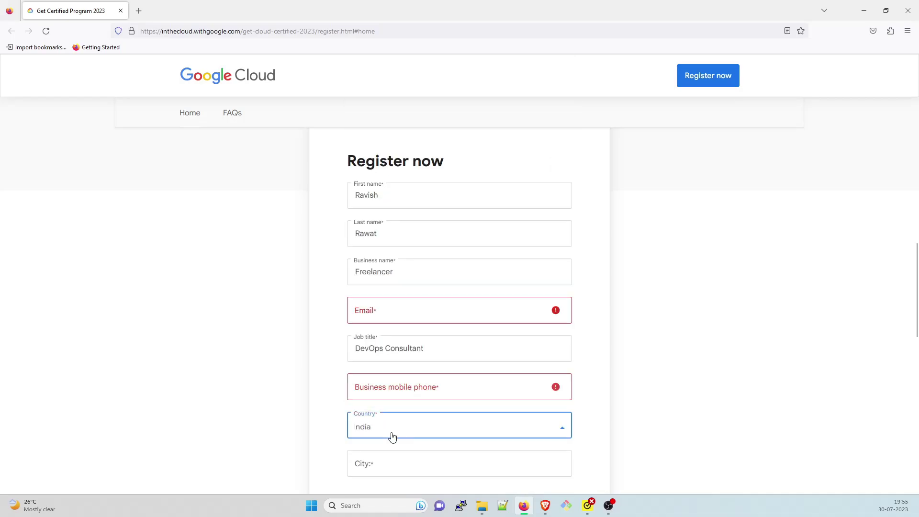
{"action": "left_click", "coordinate": [393, 463]}
{"action": "scroll", "coordinate": [392, 463], "scroll_direction": "down", "scroll_amount": 2}
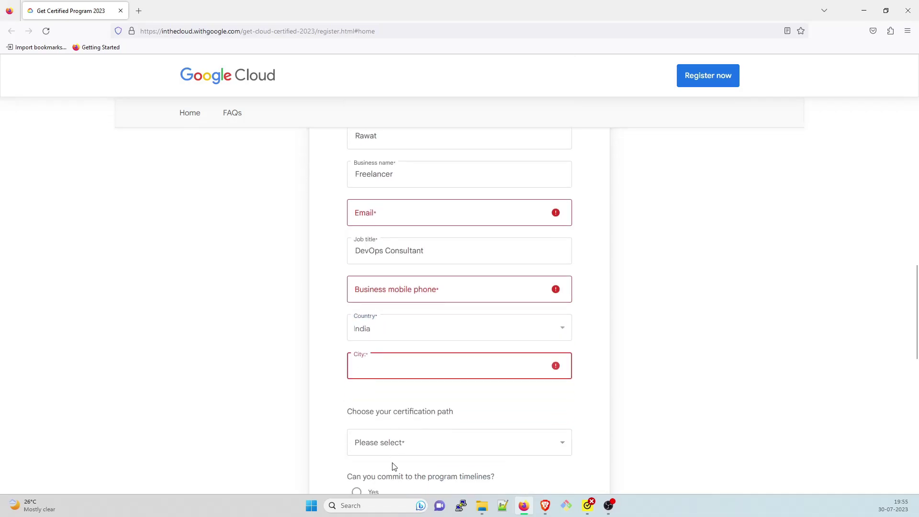
{"action": "type", "text": "Bangalore"}
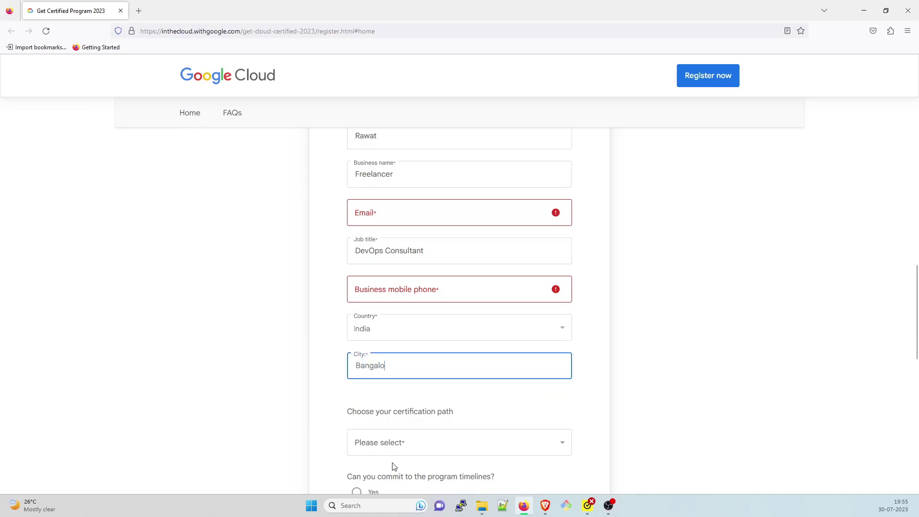
{"action": "scroll", "coordinate": [411, 446], "scroll_direction": "down", "scroll_amount": 2}
{"action": "left_click", "coordinate": [390, 338]}
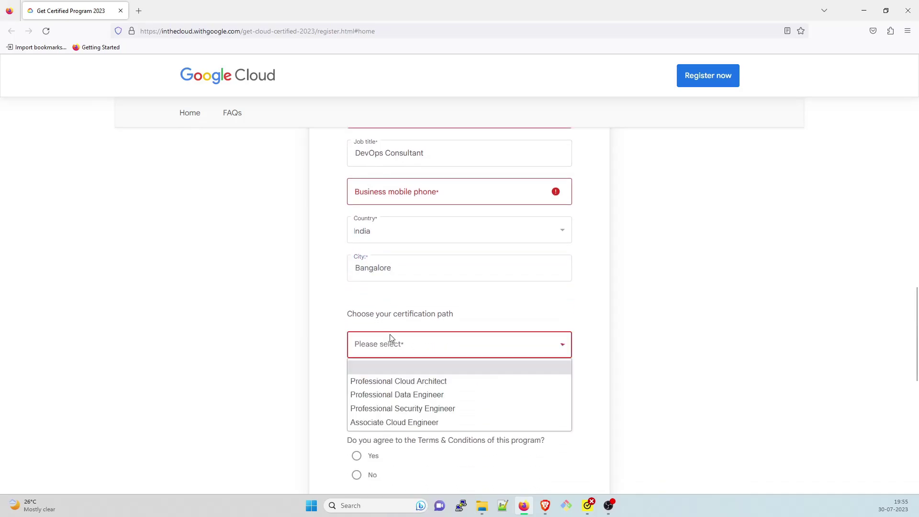
{"action": "left_click", "coordinate": [394, 408]}
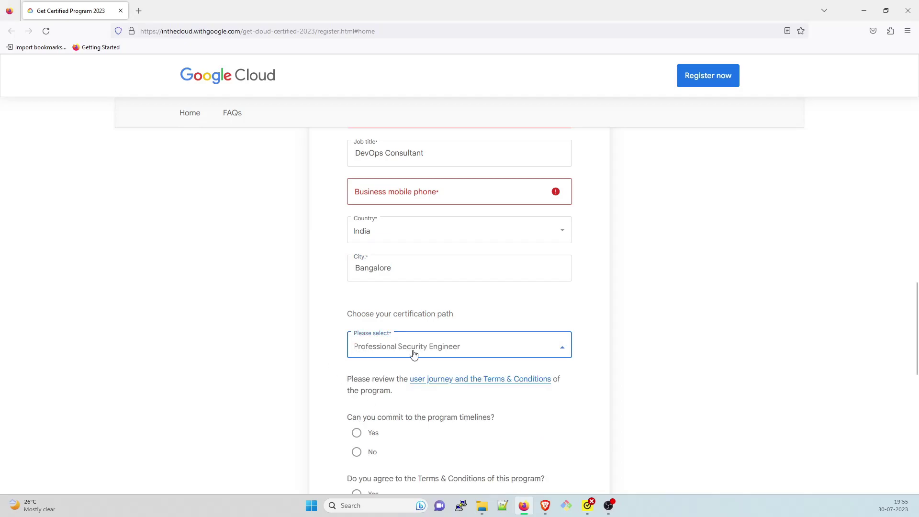
{"action": "scroll", "coordinate": [321, 378], "scroll_direction": "down", "scroll_amount": 2}
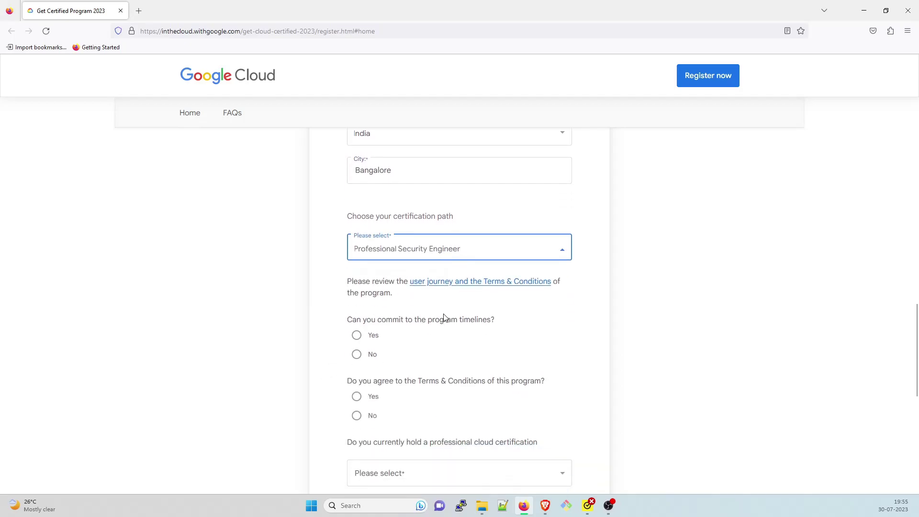
Tick the program-timeline commitment and agree to the Terms & Conditions
{"action": "left_click", "coordinate": [357, 336]}
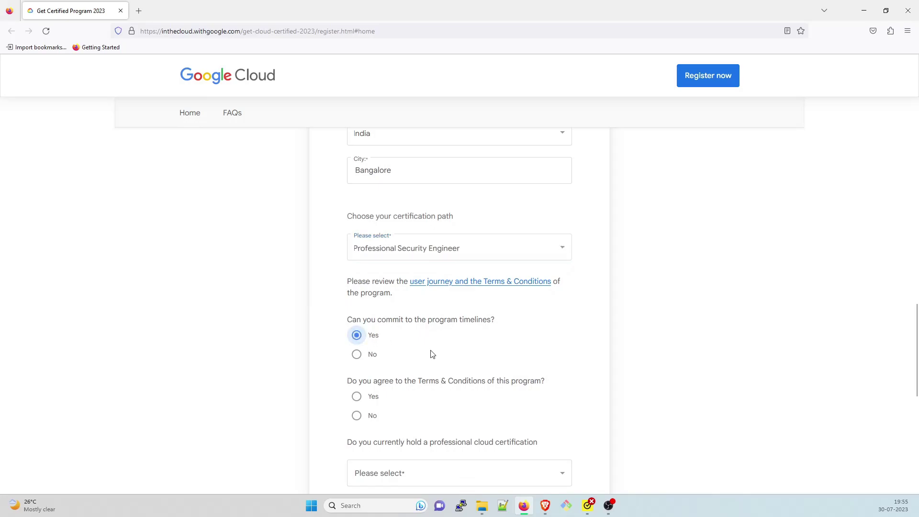
{"action": "scroll", "coordinate": [431, 355], "scroll_direction": "down", "scroll_amount": 1}
{"action": "left_click_drag", "start_coordinate": [418, 332], "coordinate": [535, 334]}
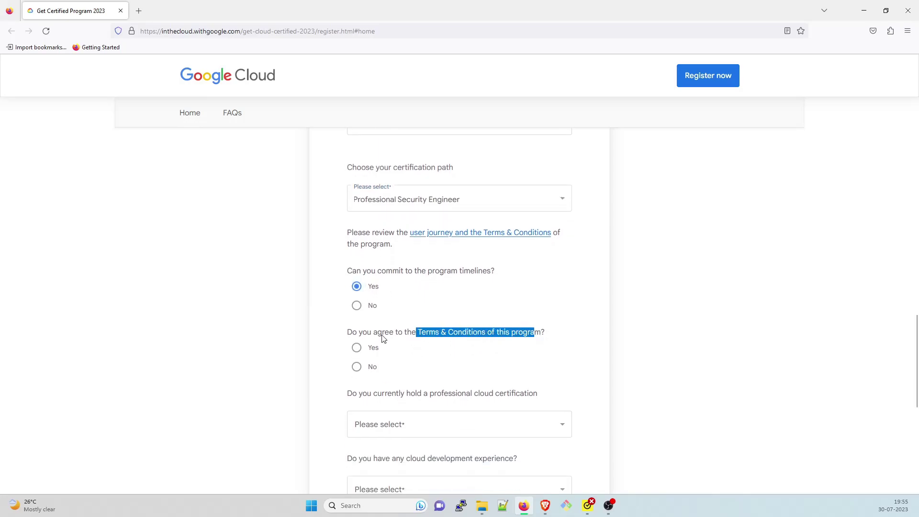
{"action": "left_click", "coordinate": [357, 347]}
{"action": "scroll", "coordinate": [438, 384], "scroll_direction": "down", "scroll_amount": 2}
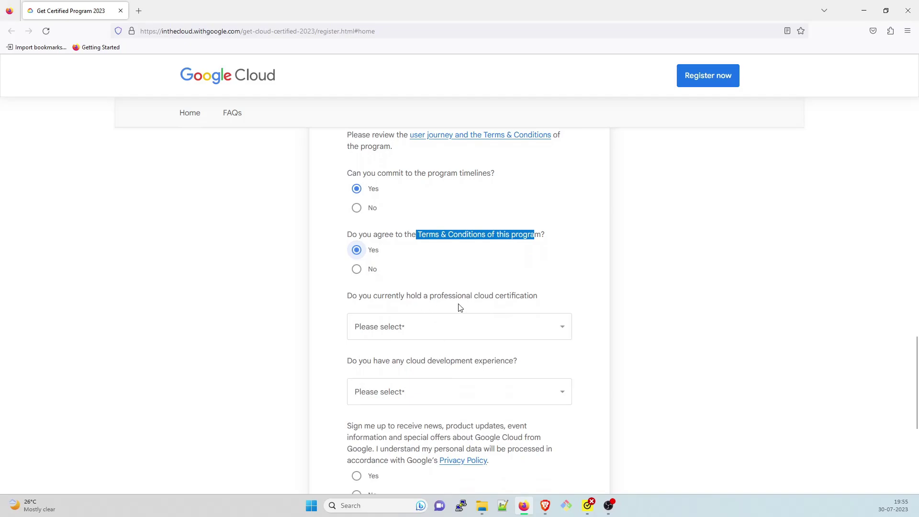
Answer Microsoft Azure as current certification, 2-5 years cloud experience, and No to news emails
{"action": "left_click", "coordinate": [441, 331]}
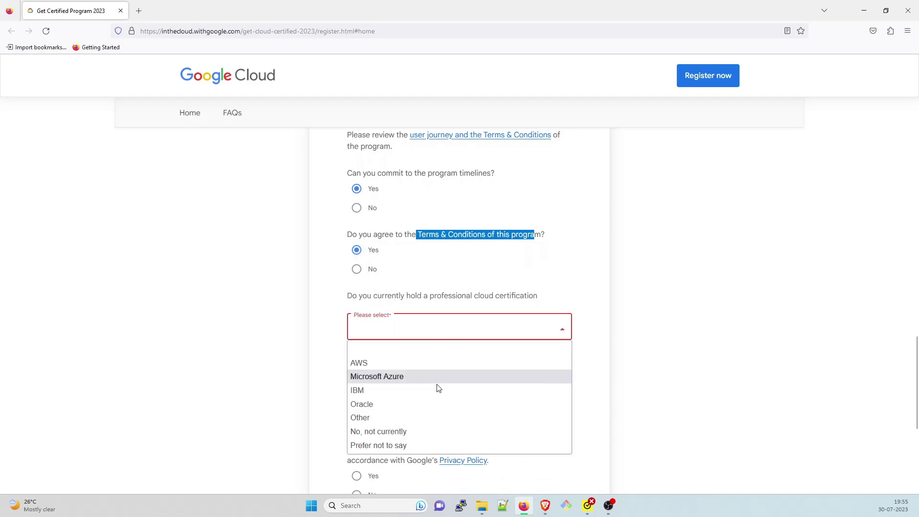
{"action": "left_click", "coordinate": [397, 380]}
{"action": "left_click", "coordinate": [335, 383]}
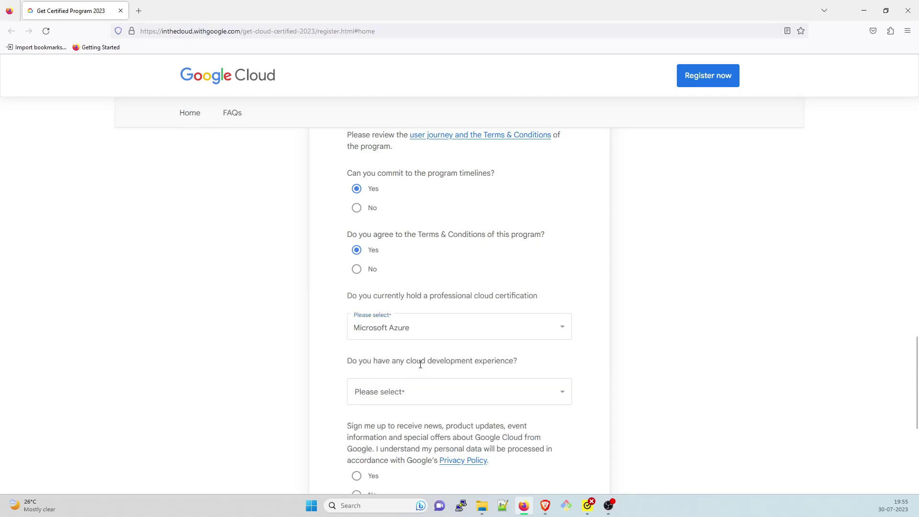
{"action": "left_click_drag", "start_coordinate": [421, 363], "coordinate": [517, 363]}
{"action": "left_click", "coordinate": [464, 392]}
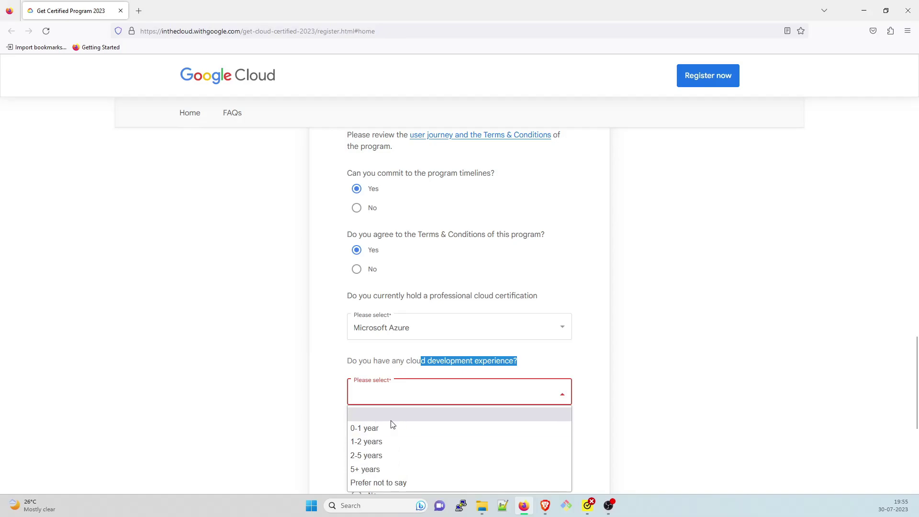
{"action": "left_click", "coordinate": [392, 456]}
{"action": "left_click", "coordinate": [327, 398]}
{"action": "scroll", "coordinate": [329, 399], "scroll_direction": "down", "scroll_amount": 2}
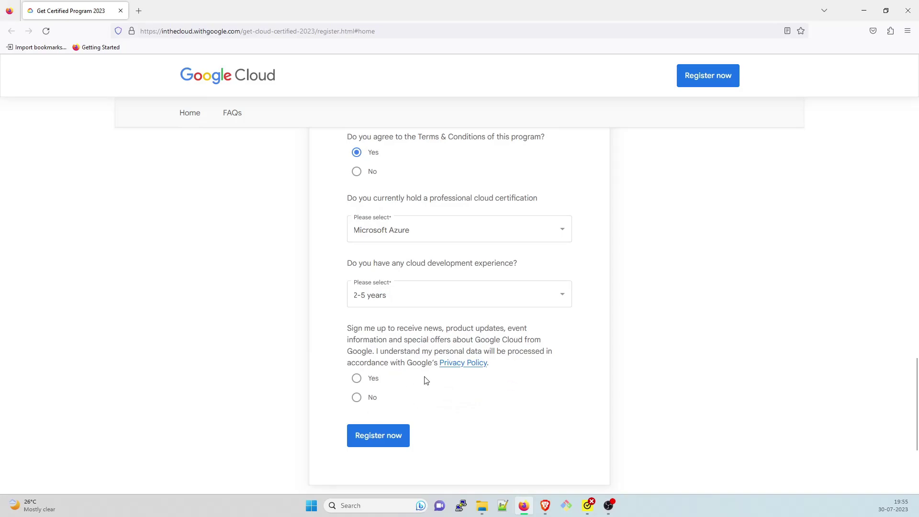
{"action": "left_click", "coordinate": [357, 397]}
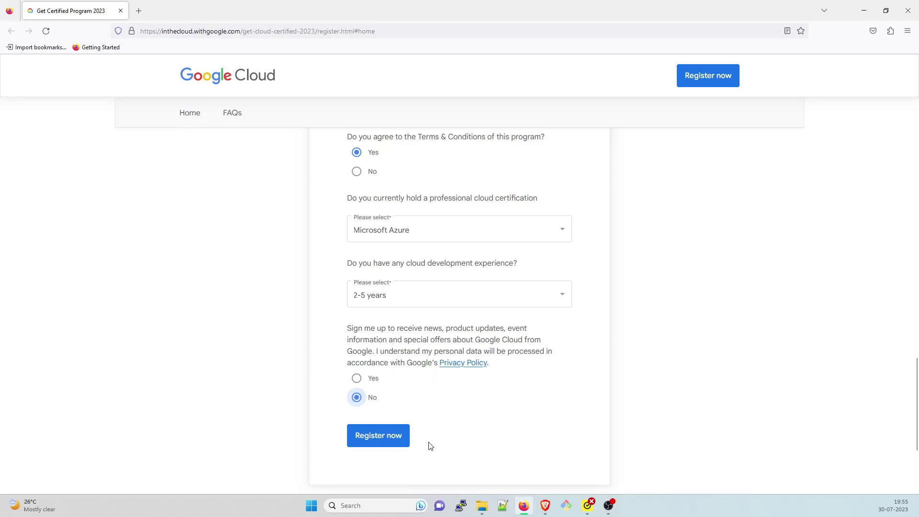
Submit the completed Get Certified 2023 registration form with Register now
{"action": "left_click", "coordinate": [392, 444]}
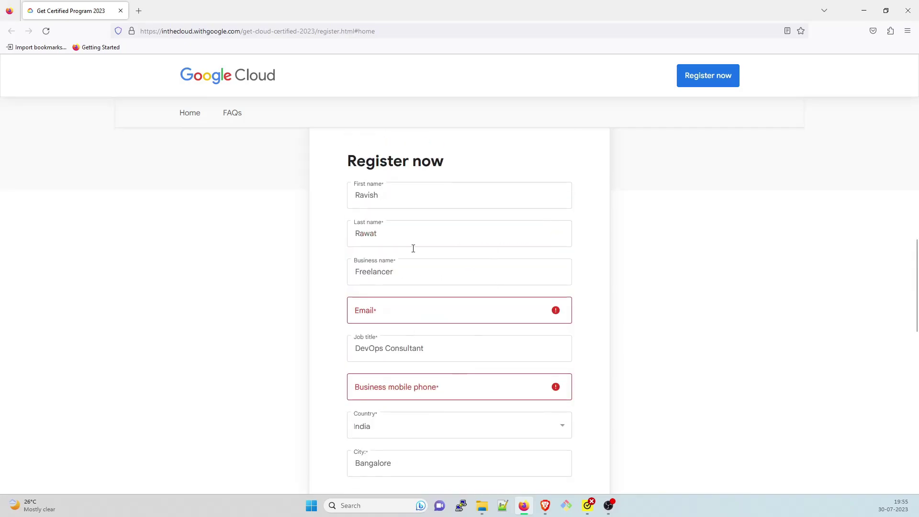
{"action": "scroll", "coordinate": [376, 375], "scroll_direction": "down", "scroll_amount": 10}
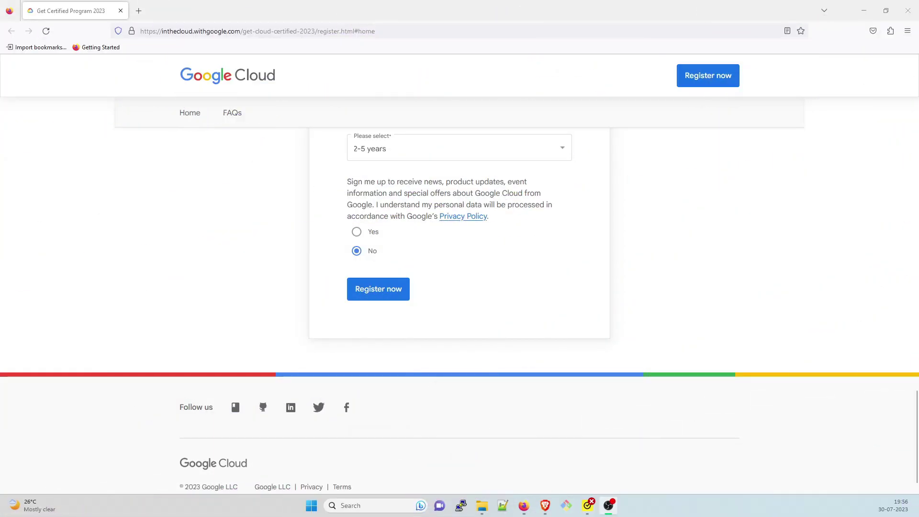
{"action": "left_click", "coordinate": [373, 291]}
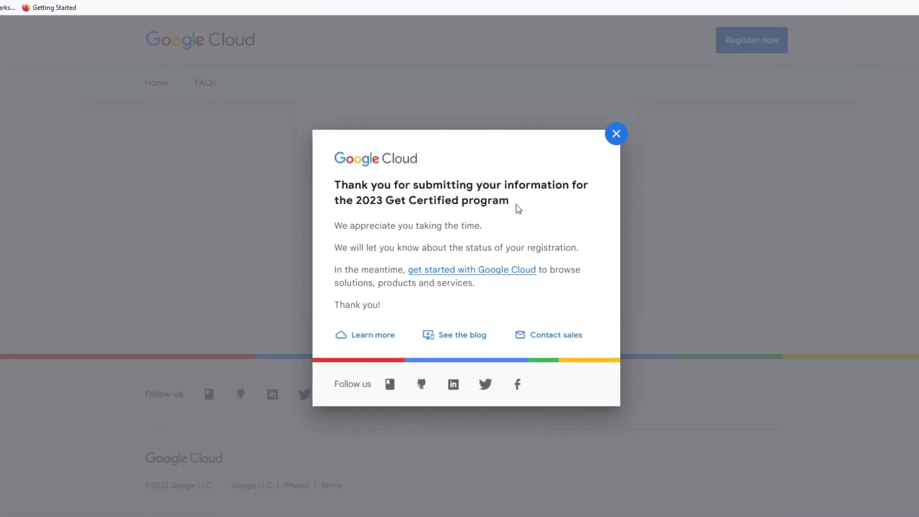
Read the thank-you dialog's registration status note, and open then dismiss the get started link's menu
{"action": "left_click_drag", "start_coordinate": [404, 224], "coordinate": [490, 224]}
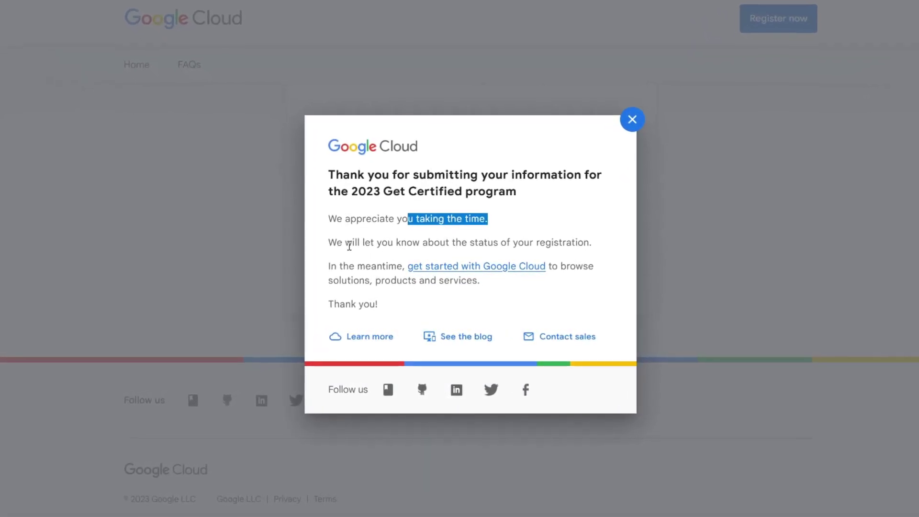
{"action": "left_click_drag", "start_coordinate": [345, 244], "coordinate": [608, 237]}
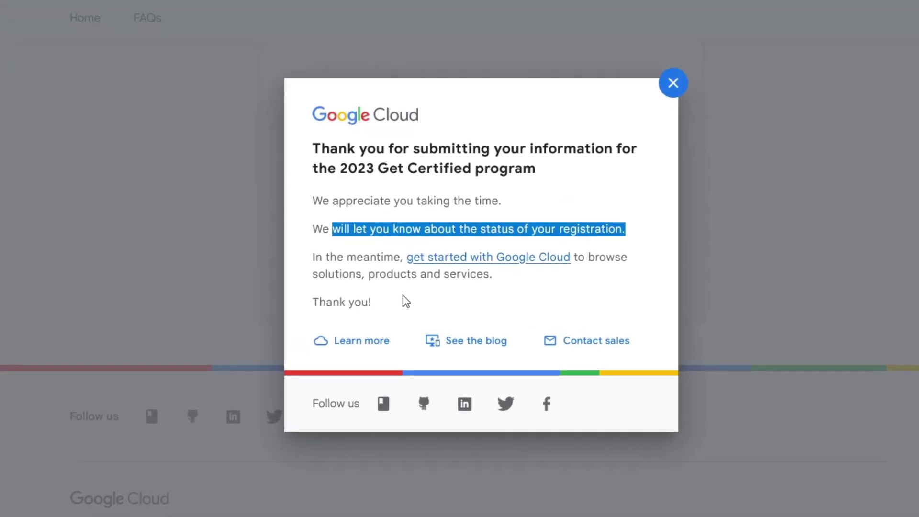
{"action": "right_click", "coordinate": [431, 258]}
{"action": "left_click", "coordinate": [213, 80]}
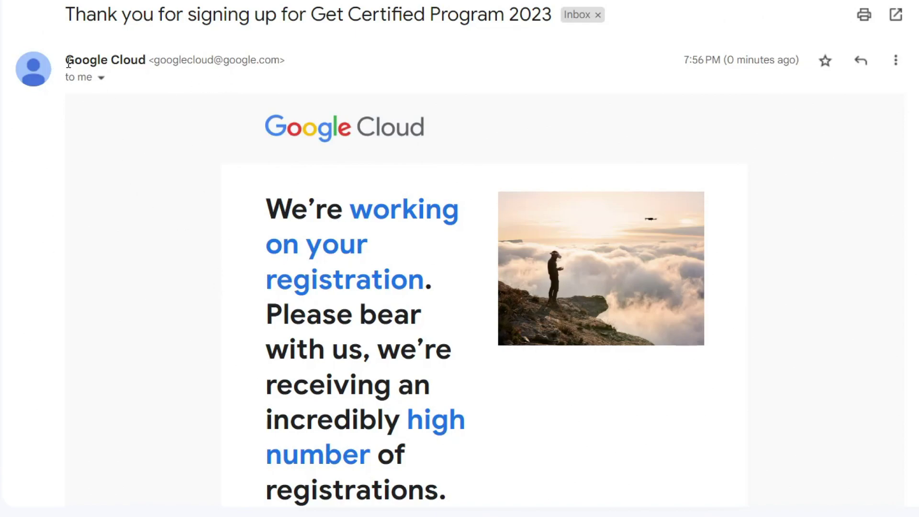
{"action": "left_click_drag", "start_coordinate": [63, 65], "coordinate": [167, 60]}
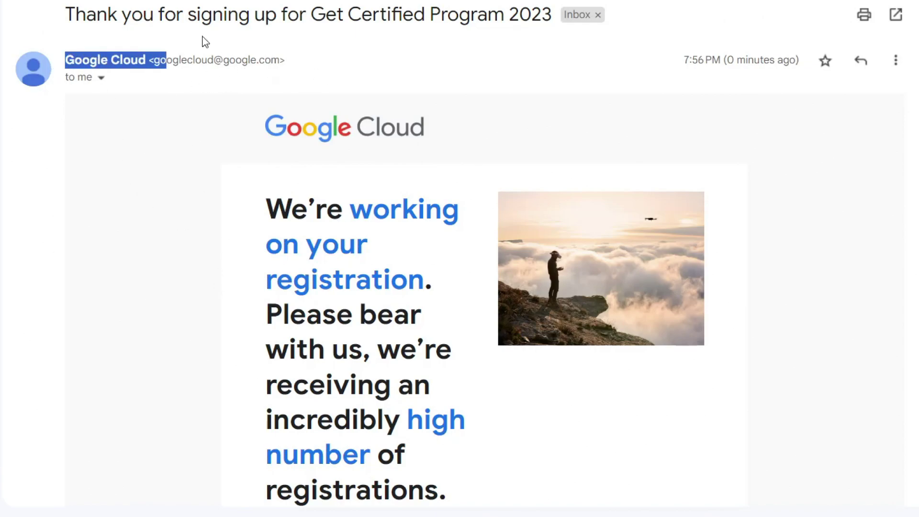
{"action": "left_click_drag", "start_coordinate": [120, 16], "coordinate": [551, 16]}
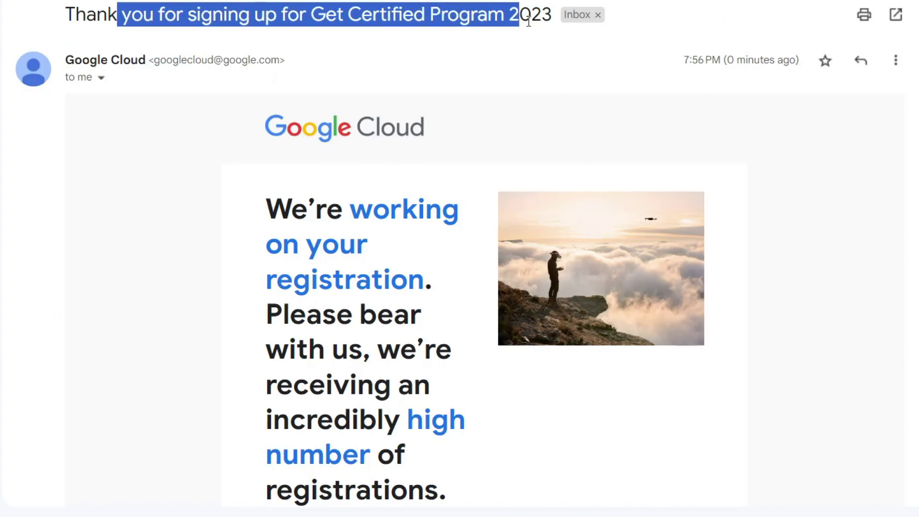
{"action": "scroll", "coordinate": [208, 152], "scroll_direction": "down", "scroll_amount": 2}
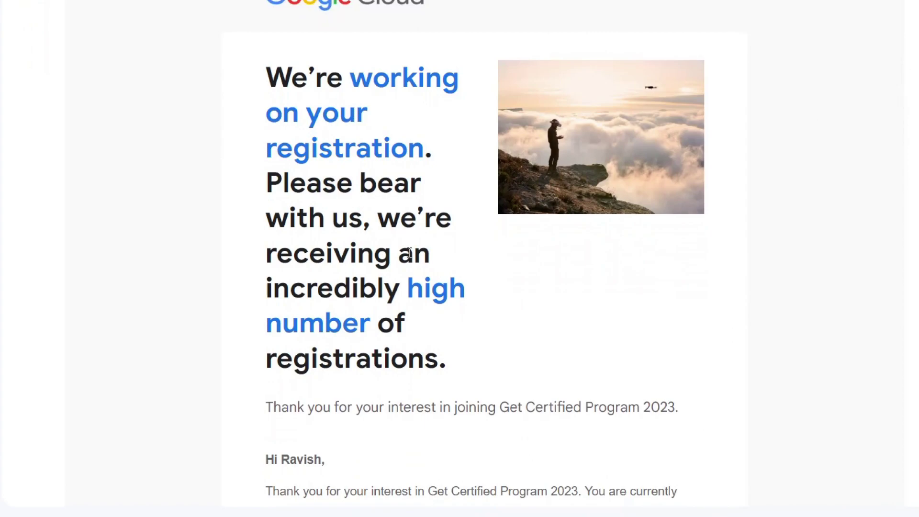
{"action": "scroll", "coordinate": [374, 326], "scroll_direction": "down", "scroll_amount": 2}
{"action": "left_click_drag", "start_coordinate": [358, 277], "coordinate": [678, 277]}
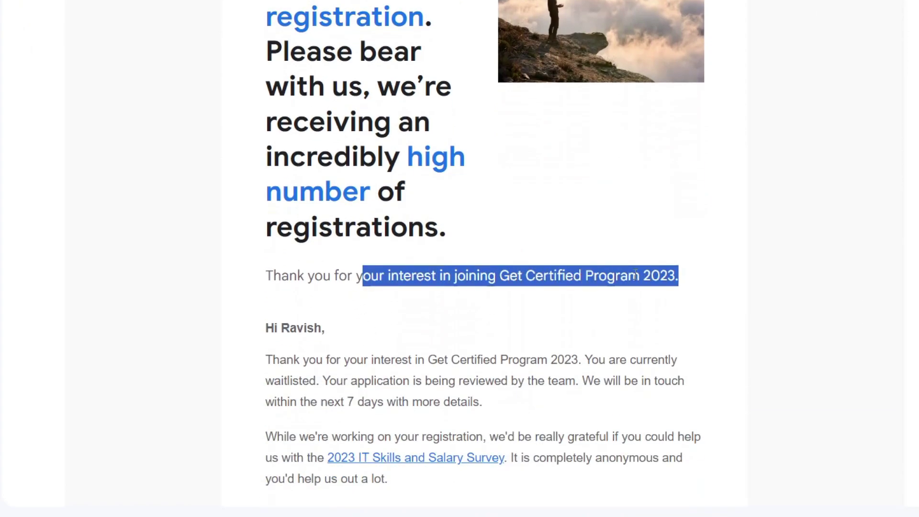
{"action": "scroll", "coordinate": [460, 293], "scroll_direction": "down", "scroll_amount": 2}
{"action": "left_click_drag", "start_coordinate": [302, 227], "coordinate": [590, 221]}
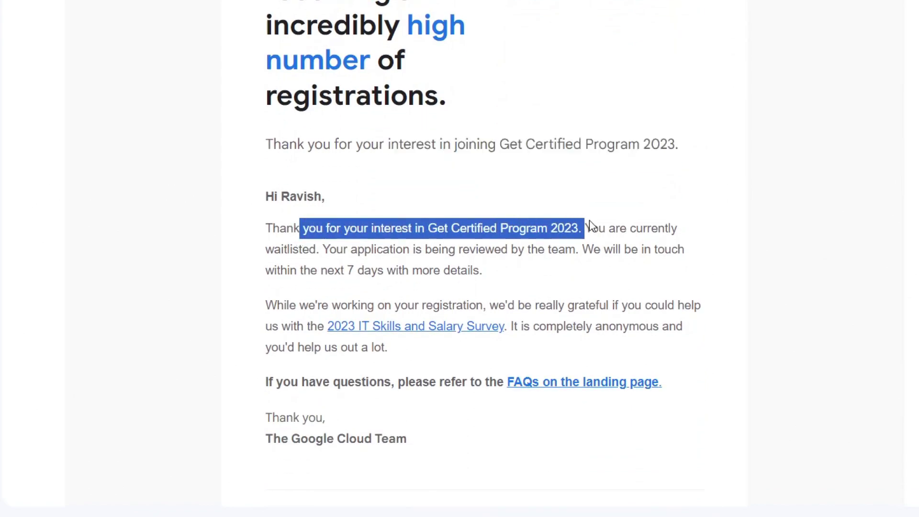
{"action": "left_click", "coordinate": [289, 262]}
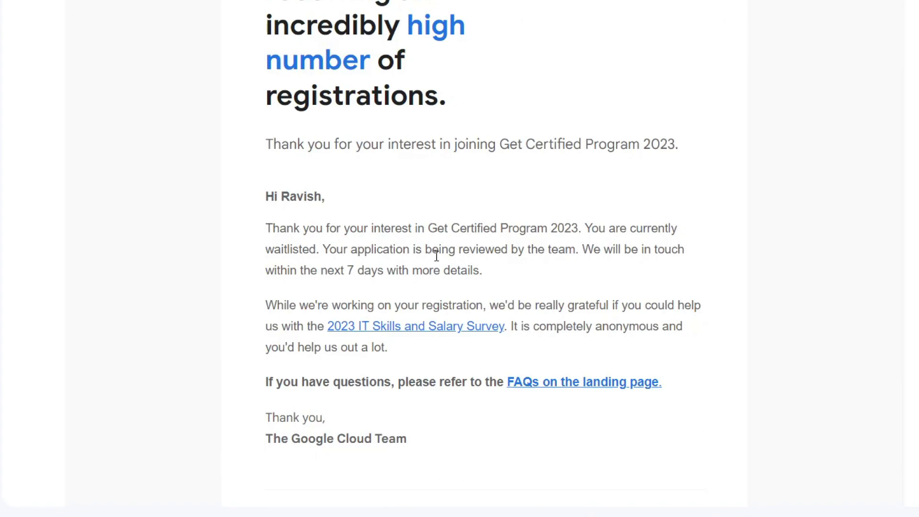
{"action": "mouse_move", "coordinate": [439, 251]}
{"action": "left_mouse_down"}
{"action": "mouse_move", "coordinate": [588, 256]}
{"action": "mouse_move", "coordinate": [529, 271]}
{"action": "left_mouse_up"}
{"action": "left_click", "coordinate": [505, 273]}
{"action": "left_click_drag", "start_coordinate": [426, 304], "coordinate": [678, 305]}
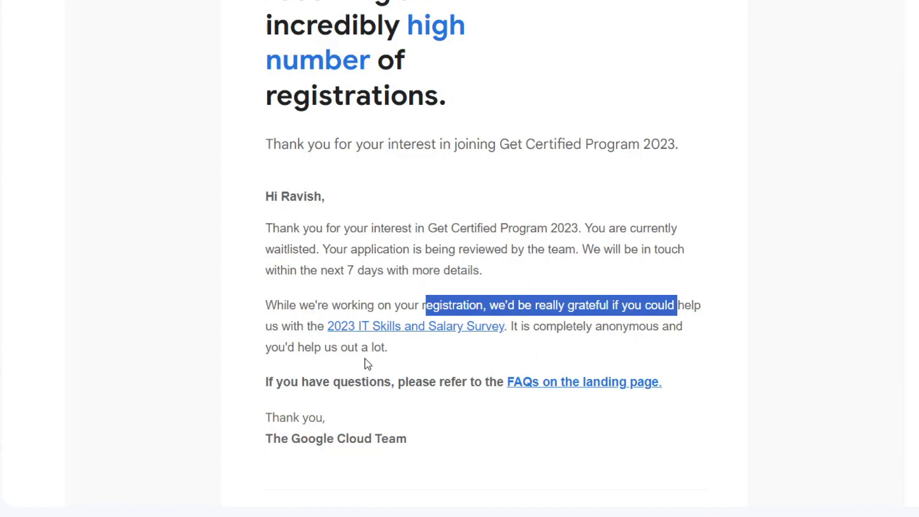
{"action": "left_click_drag", "start_coordinate": [388, 347], "coordinate": [270, 346]}
{"action": "left_click", "coordinate": [233, 374]}
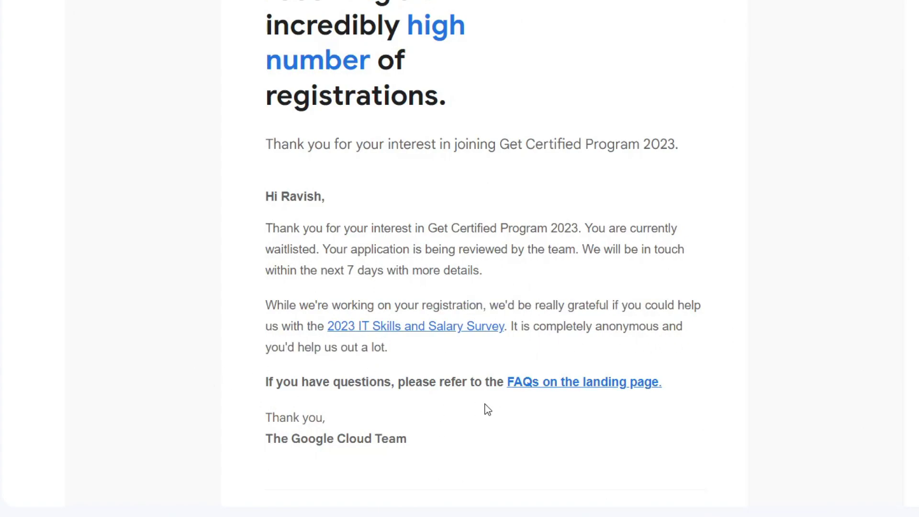
Bring up the context menu for the 'FAQs on the landing page' link in the waitlist email
{"action": "right_click", "coordinate": [549, 385]}
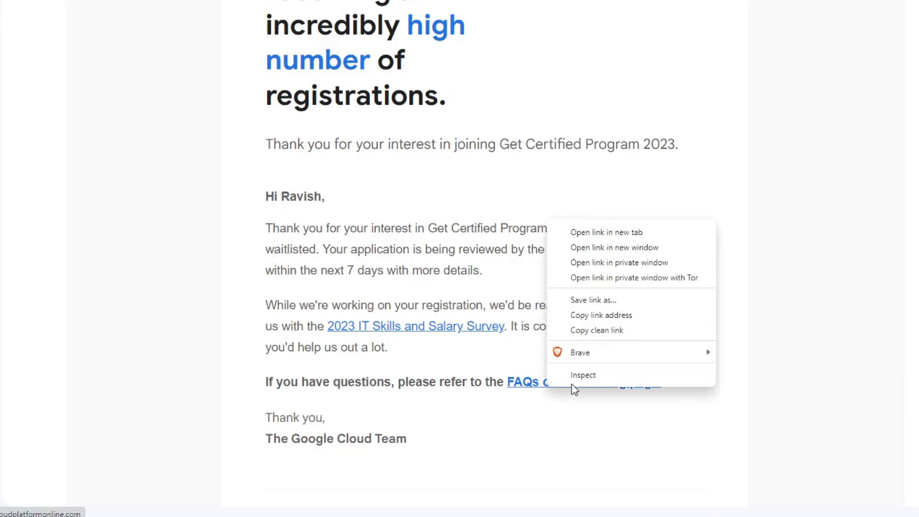